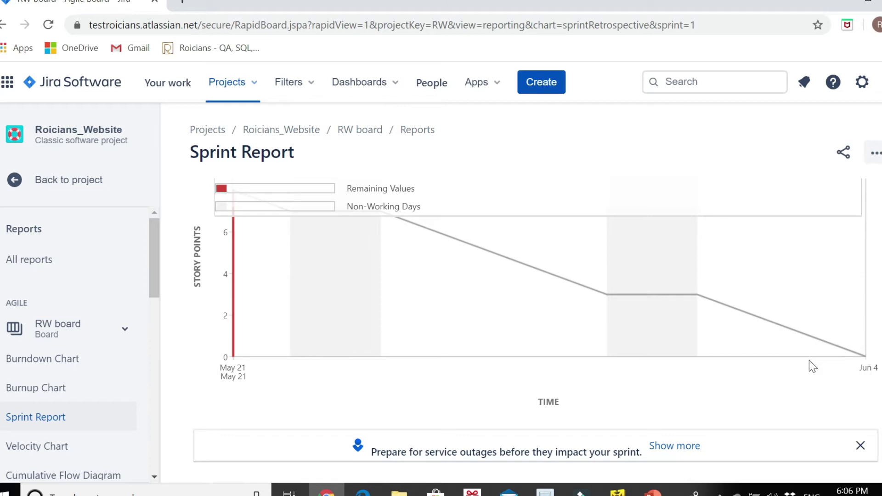
Examine the sprint graph in the Sprint Report, including the guideline, remaining values and non-working days over the sprint's time span.
scroll(387, 348, up, 3)
scroll(387, 348, down, 3)
scroll(364, 351, up, 3)
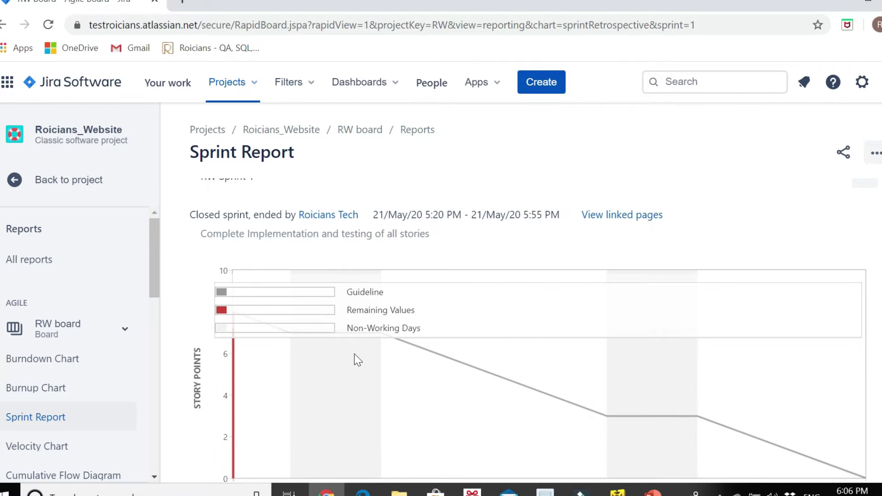
scroll(354, 354, down, 3)
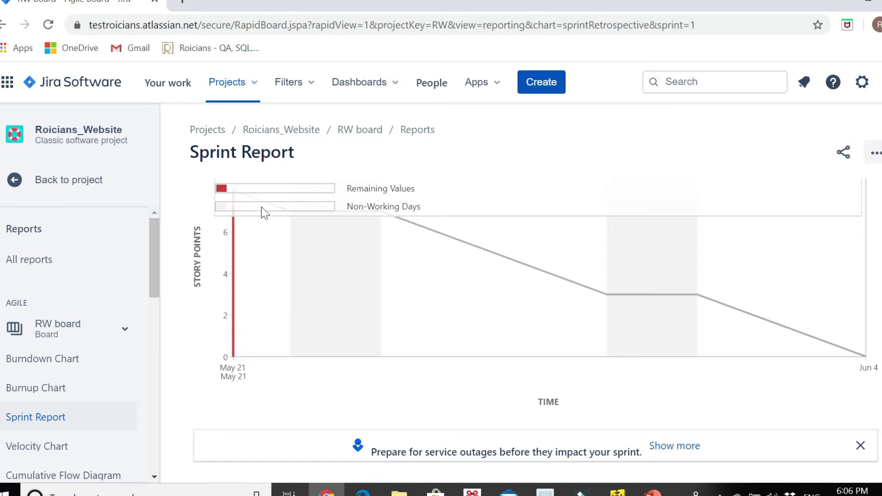
scroll(276, 298, up, 2)
scroll(275, 300, down, 2)
scroll(559, 317, up, 3)
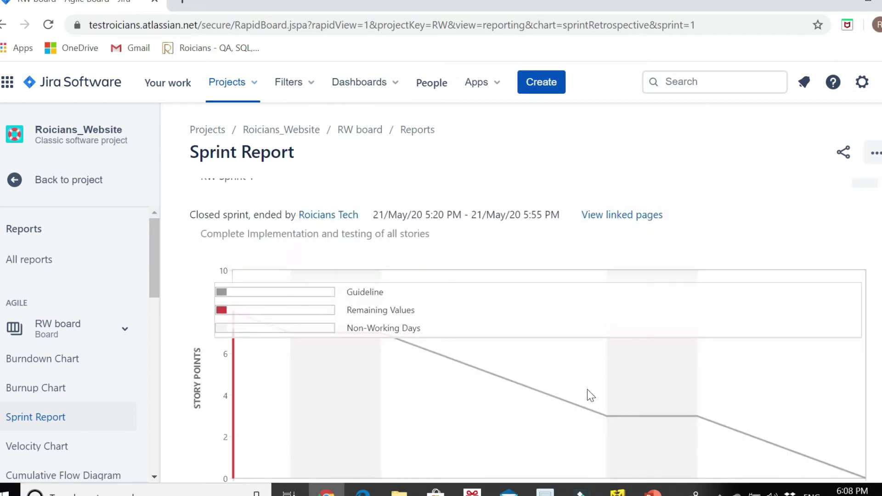
scroll(593, 410, down, 3)
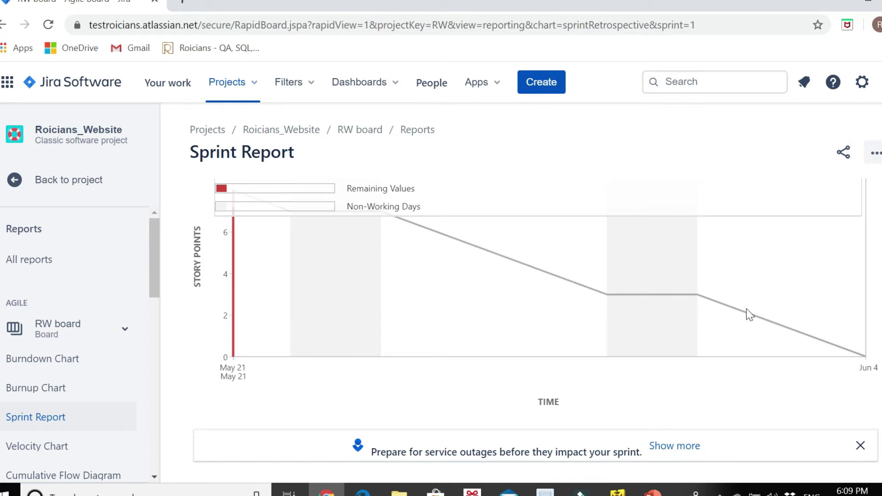
Review the completed issues in the Sprint Report's status report, checking the asterisk on RW-8 and the summary of RW-2.
scroll(313, 344, down, 5)
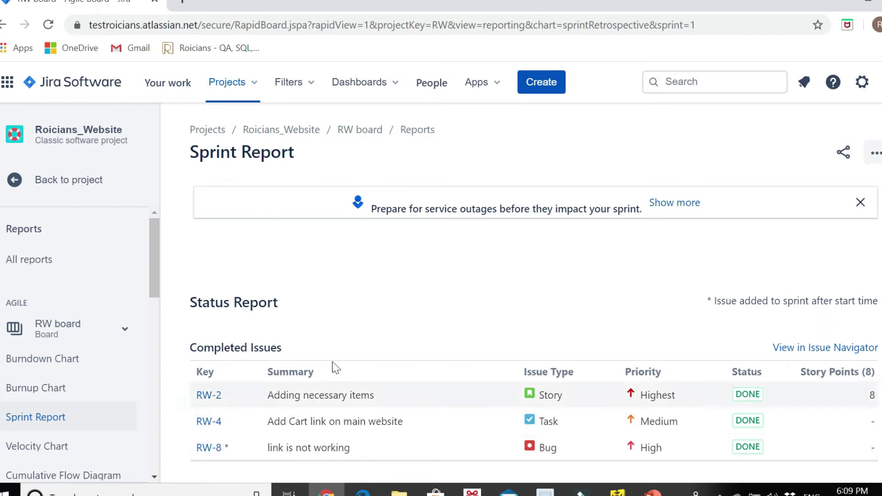
double_click(230, 449)
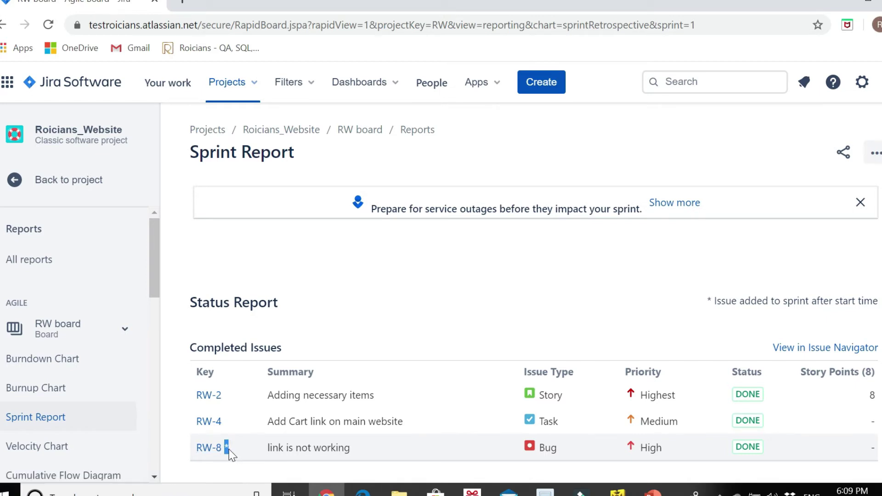
click(432, 396)
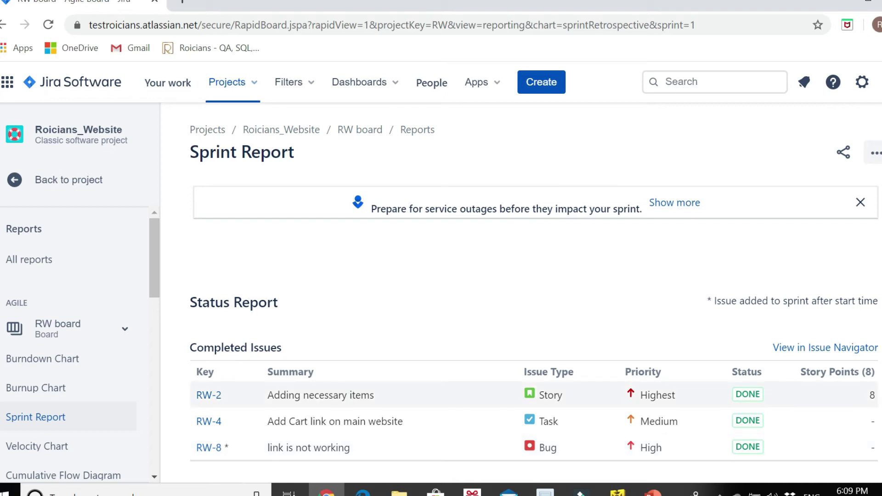
double_click(292, 395)
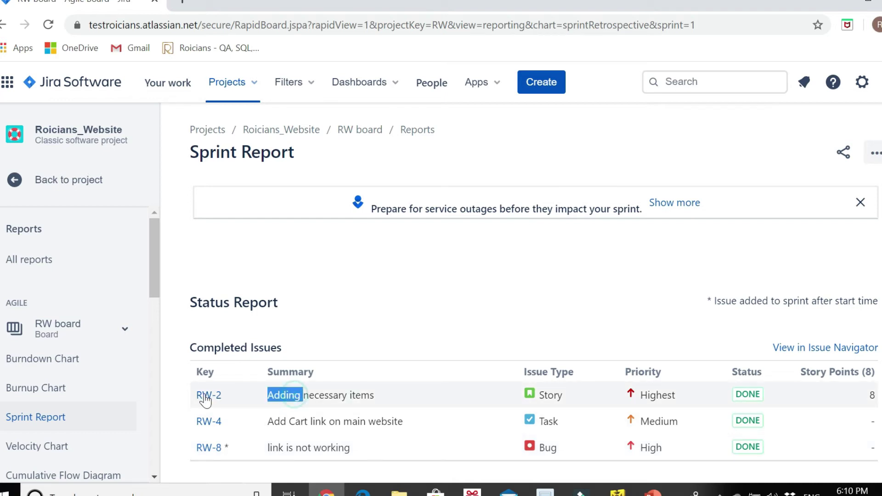
Open issue RW-2 from the completed issues and look through its description and details.
click(204, 396)
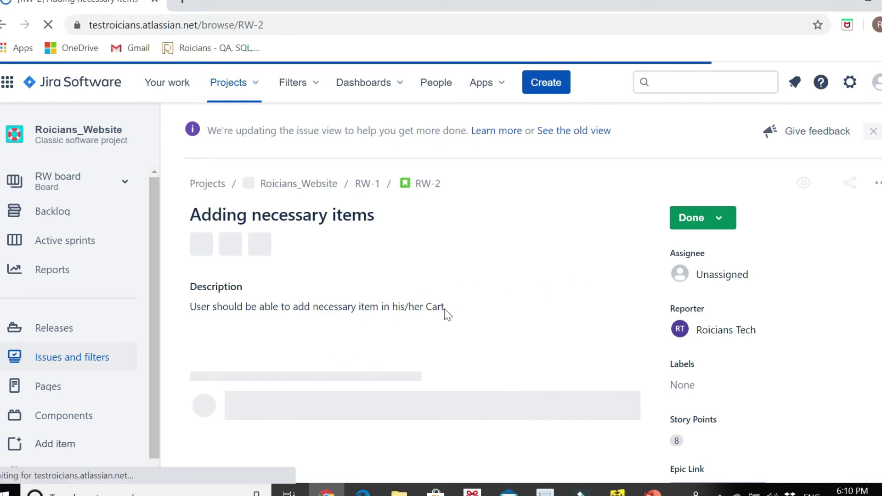
scroll(445, 309, down, 1)
scroll(444, 309, down, 4)
scroll(436, 307, up, 2)
scroll(437, 307, down, 2)
scroll(437, 310, down, 1)
scroll(437, 308, up, 4)
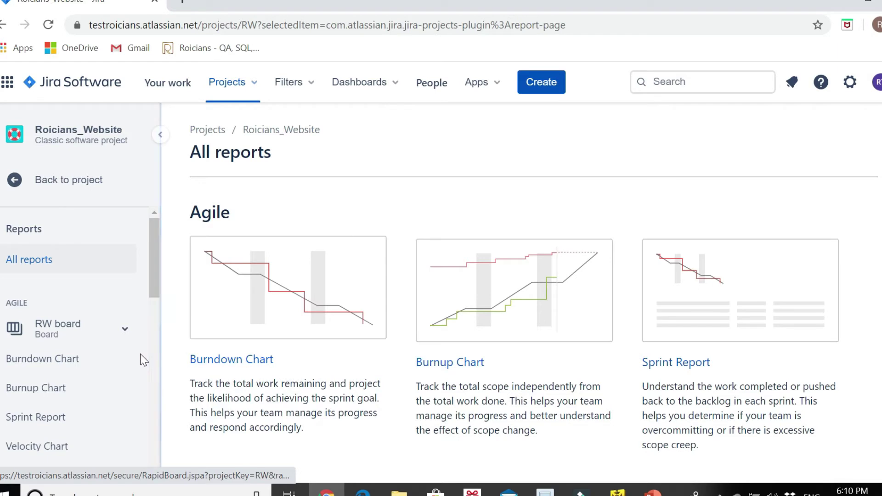
Open the Burndown Chart report for the RW board and examine its story points graph and event table.
click(31, 363)
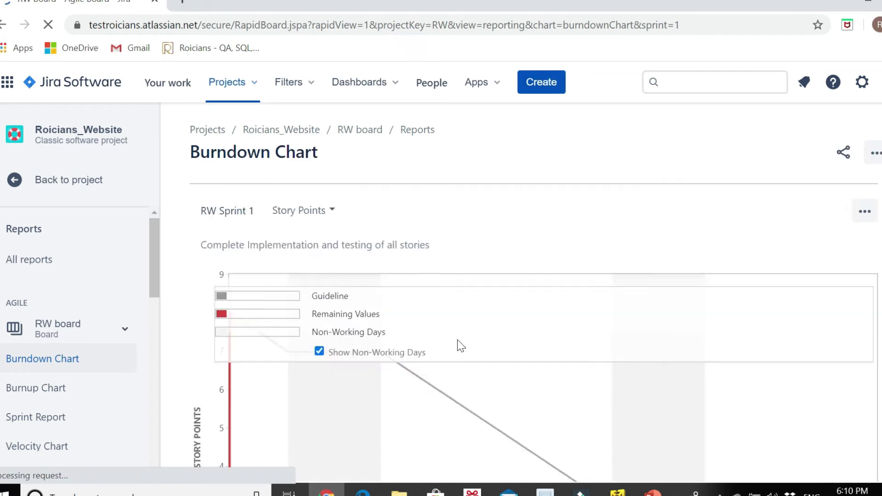
scroll(461, 345, down, 3)
scroll(461, 345, up, 2)
scroll(459, 344, down, 7)
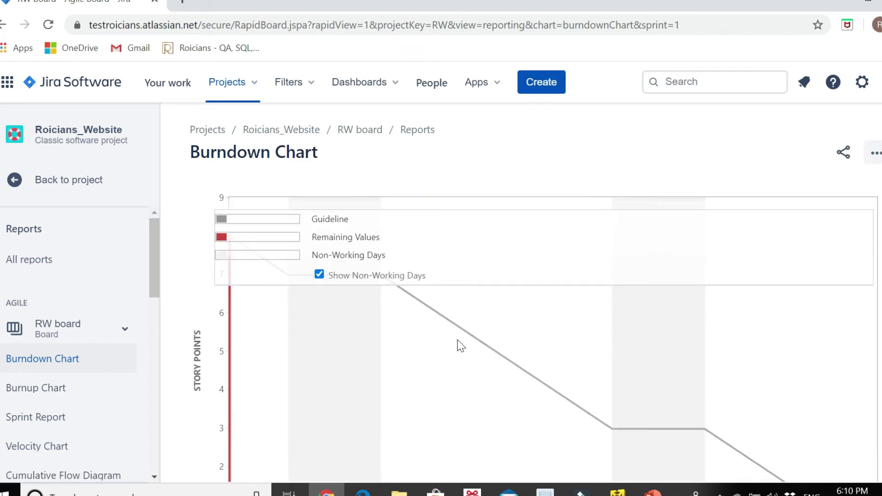
scroll(476, 330, up, 5)
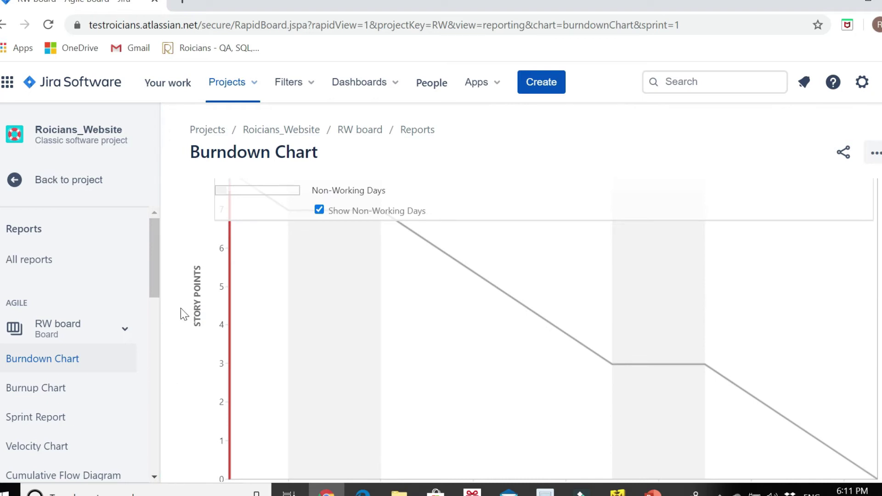
scroll(338, 329, down, 5)
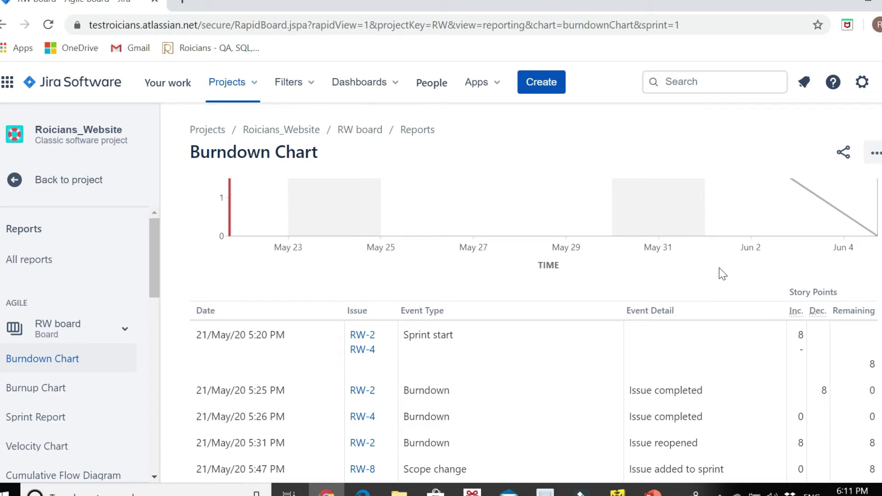
scroll(617, 286, up, 3)
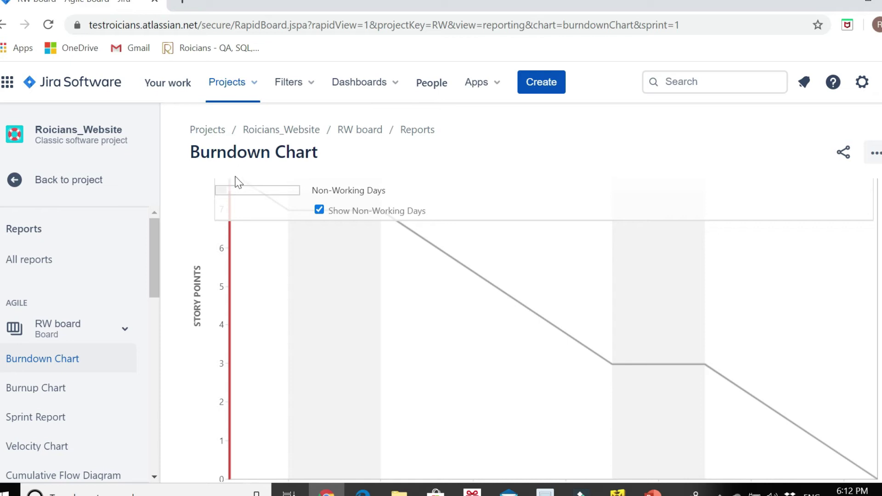
Examine the burndown guideline through its Jun 4 end date and inspect the RW-2 data point on the remaining values line.
scroll(296, 225, up, 3)
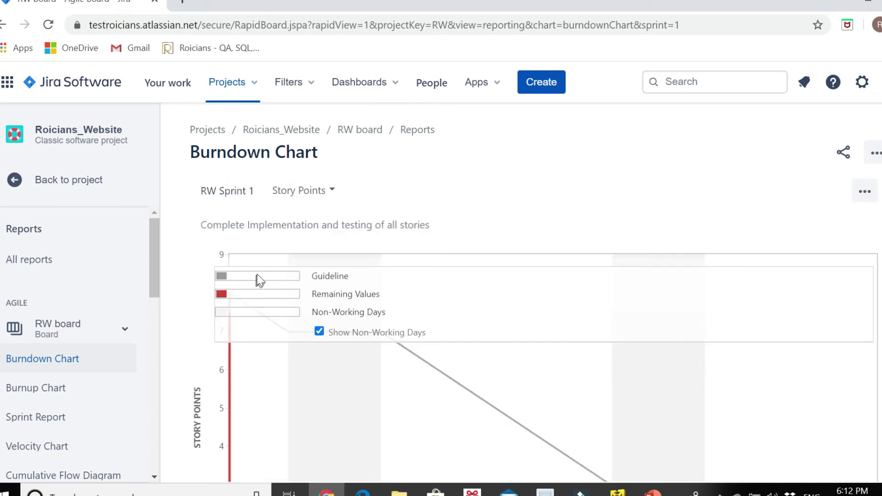
scroll(243, 213, down, 3)
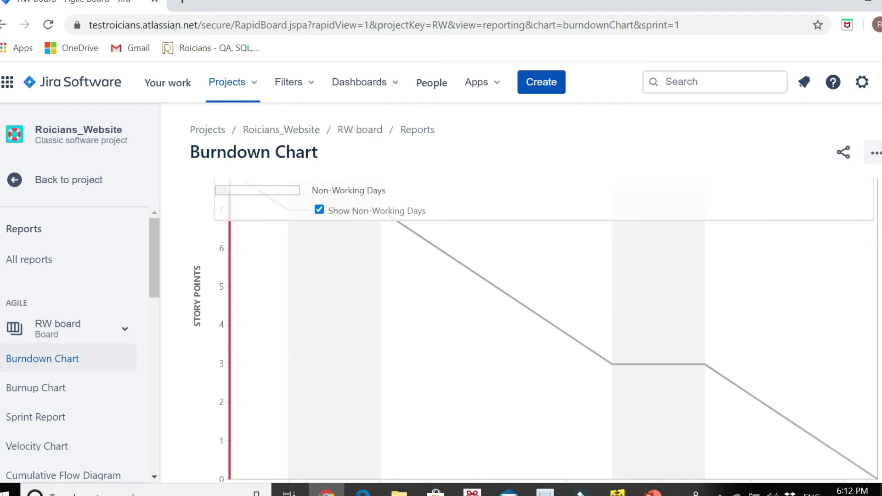
scroll(864, 395, down, 3)
drag(857, 374, 809, 374)
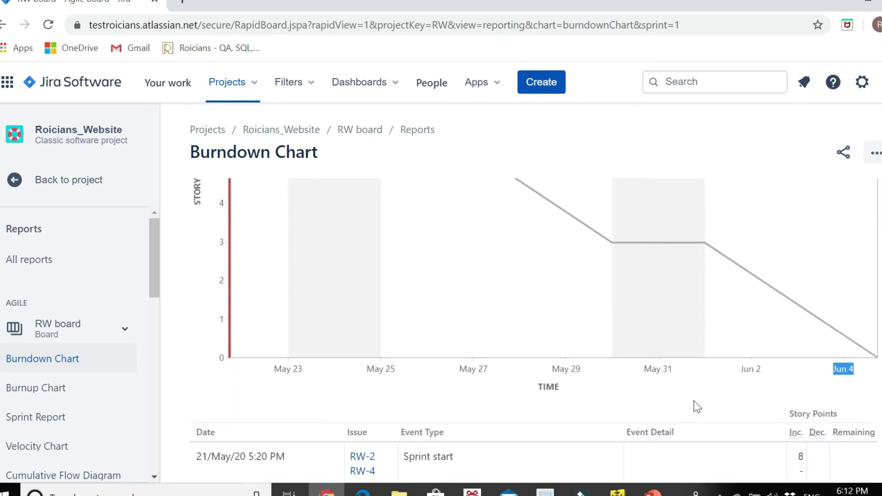
click(857, 368)
drag(858, 369, 813, 369)
scroll(243, 315, up, 2)
scroll(239, 310, up, 3)
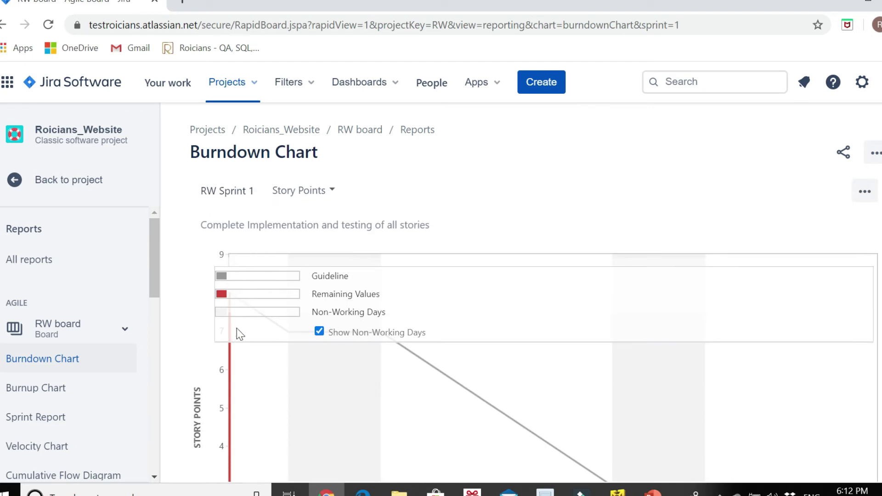
scroll(241, 328, down, 3)
scroll(243, 316, down, 3)
mouse_move(229, 361)
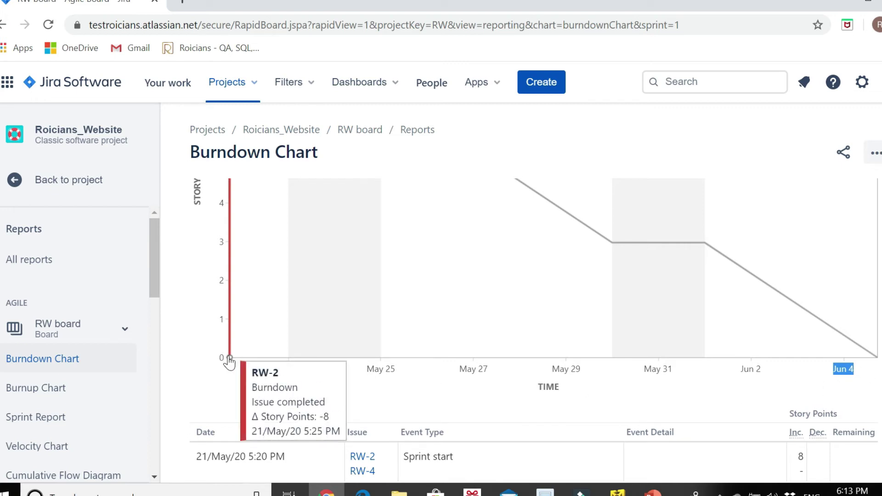
scroll(224, 350, up, 2)
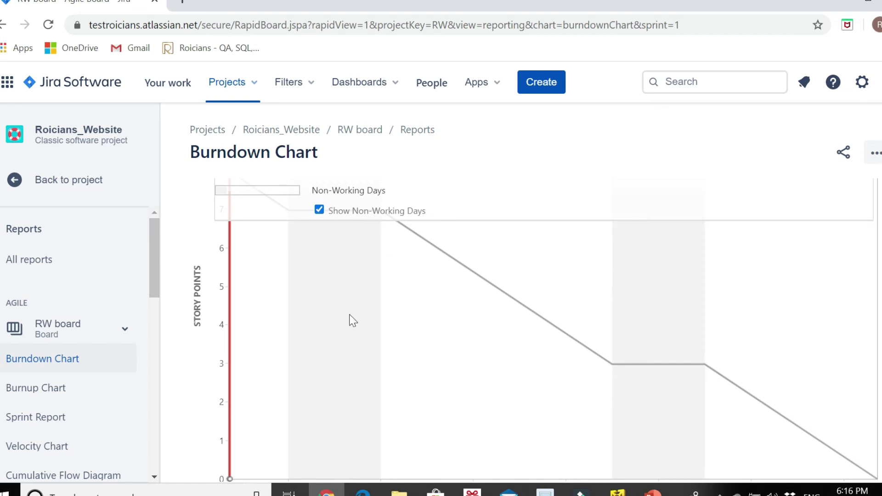
scroll(765, 437, down, 3)
Open the Burnup Chart report and examine its work scope, completed work and guideline lines, plus the event table below.
click(43, 388)
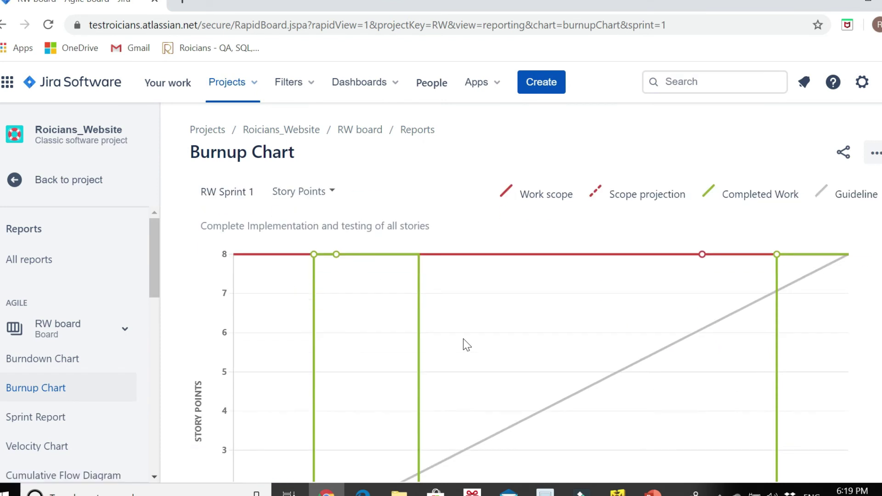
scroll(474, 340, down, 3)
scroll(278, 374, up, 3)
scroll(198, 360, down, 3)
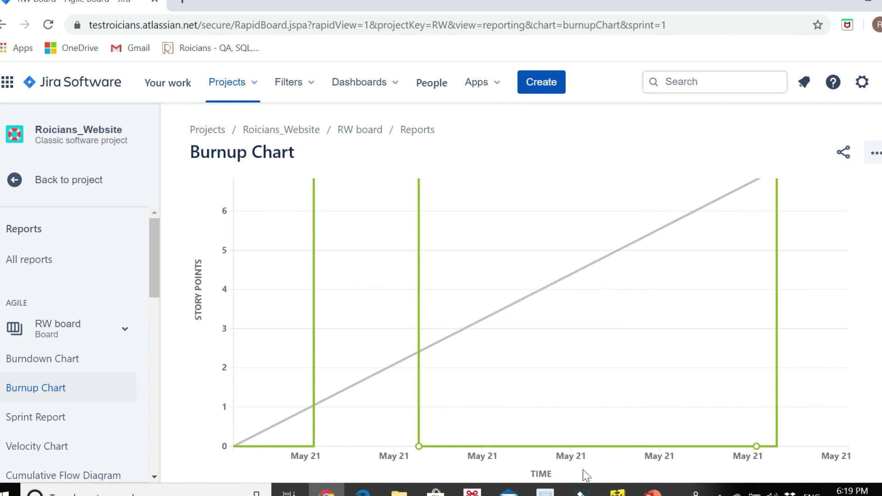
scroll(455, 432, up, 3)
scroll(510, 418, down, 2)
scroll(236, 445, down, 3)
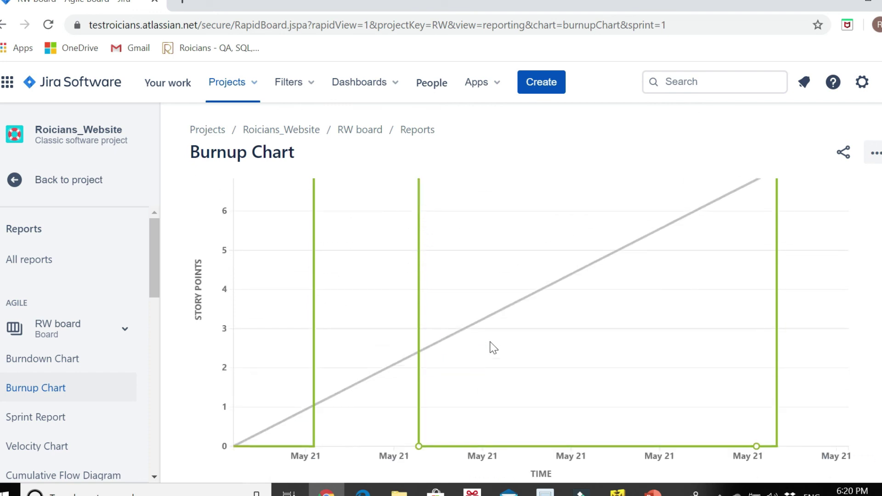
scroll(501, 400, down, 8)
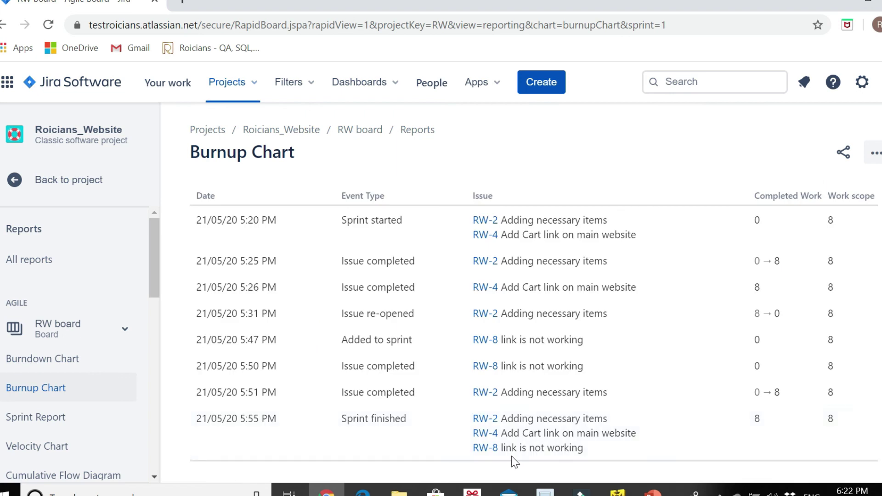